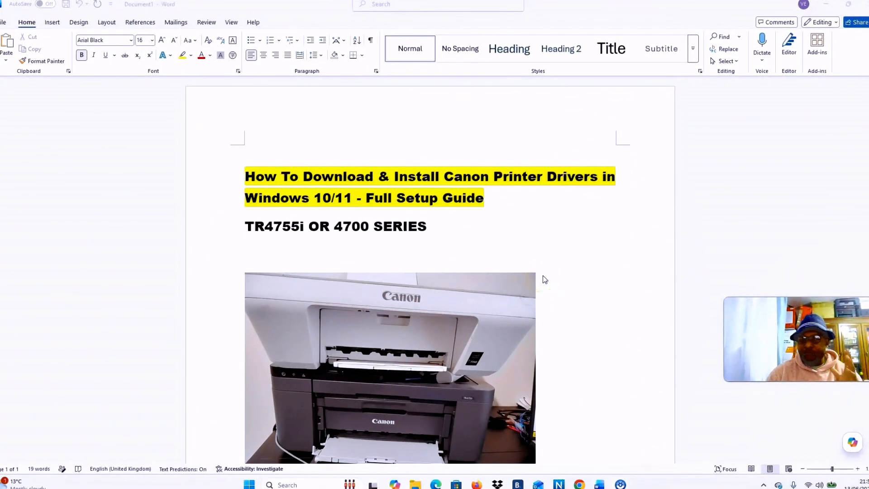
{"action": "scroll", "coordinate": [542, 274], "scroll_direction": "down", "scroll_amount": 1}
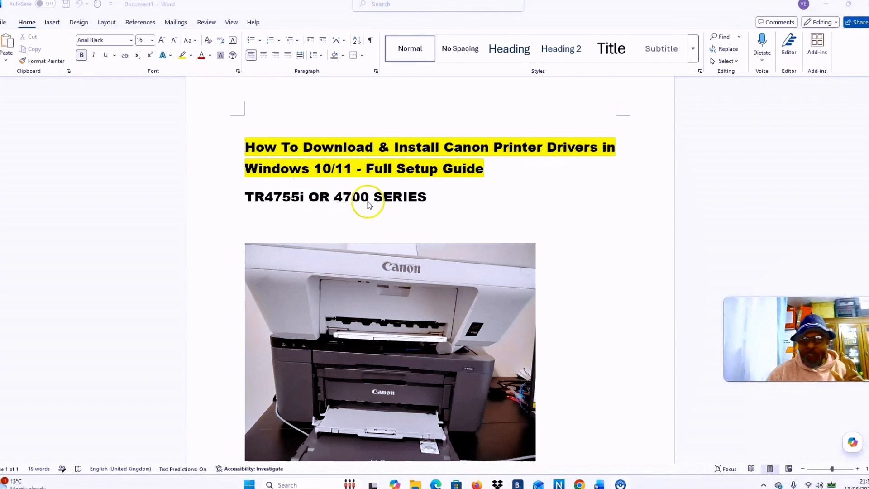
{"action": "scroll", "coordinate": [421, 206], "scroll_direction": "down", "scroll_amount": 3}
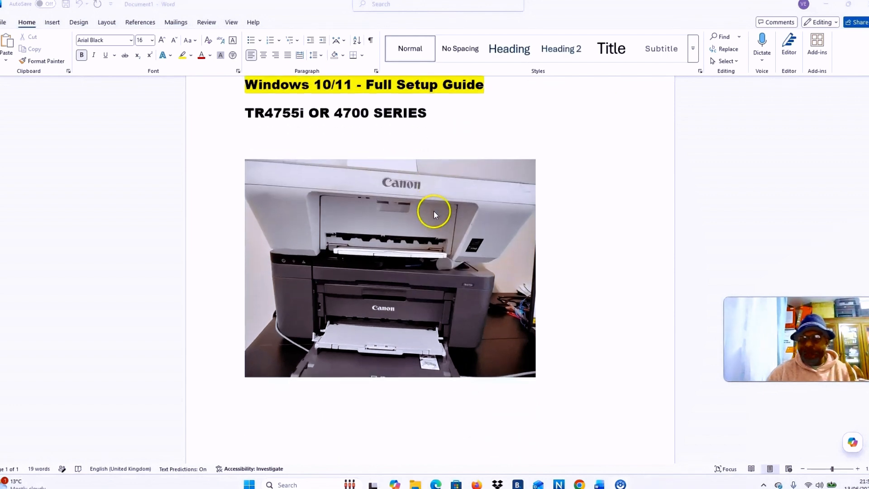
Switch to Chrome, search Google for "canon support uk" and open the Canon UK Consumer Product Support page
{"action": "mouse_move", "coordinate": [579, 484]}
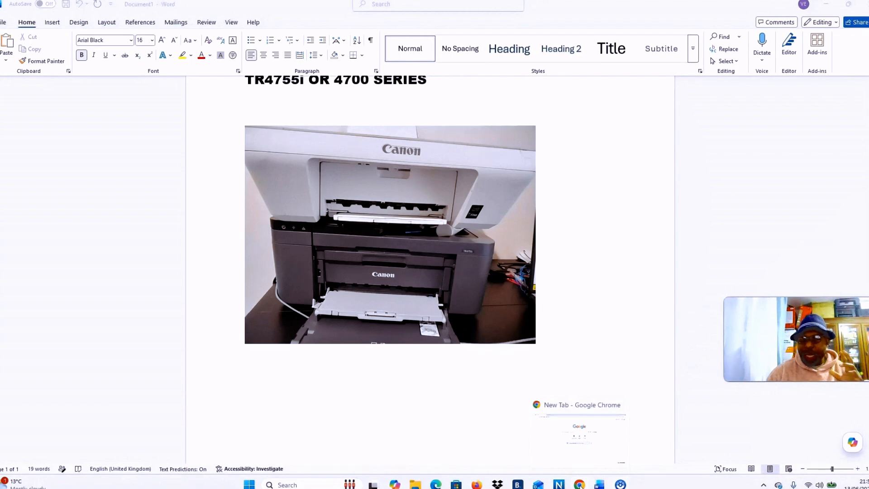
{"action": "left_click", "coordinate": [579, 484]}
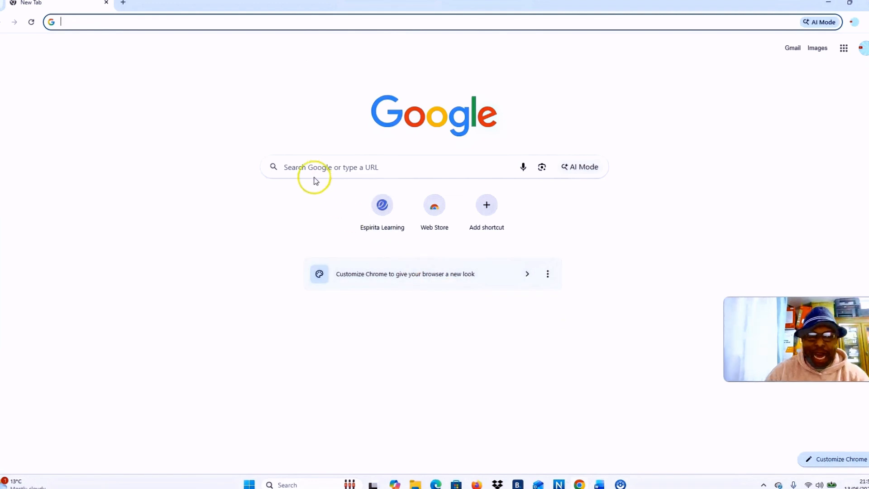
{"action": "left_click", "coordinate": [306, 166]}
{"action": "type", "text": "CANON"}
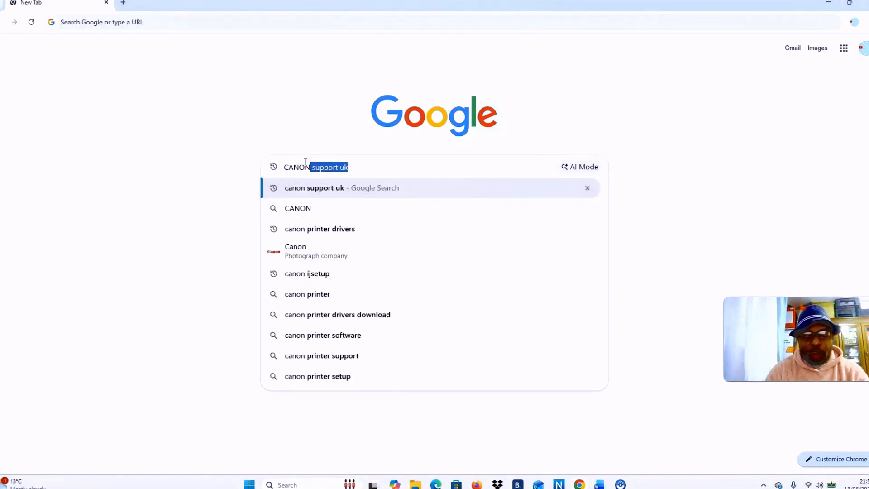
{"action": "left_click", "coordinate": [301, 188]}
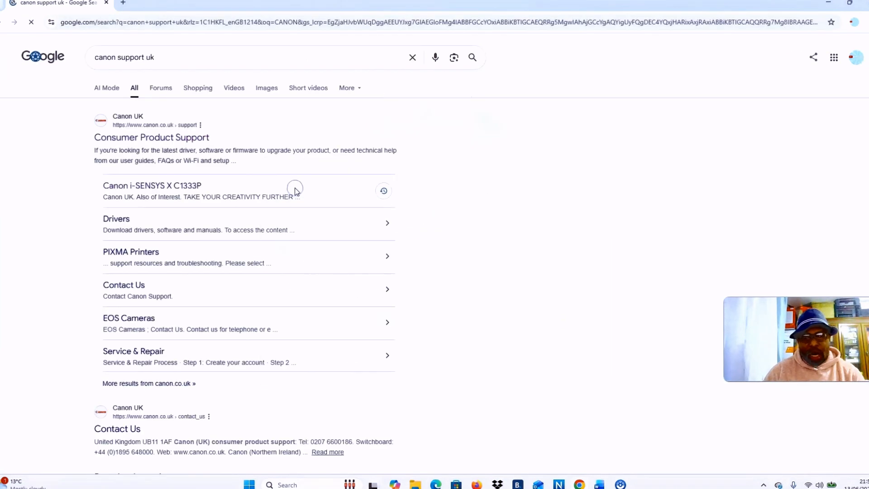
{"action": "left_click", "coordinate": [128, 117]}
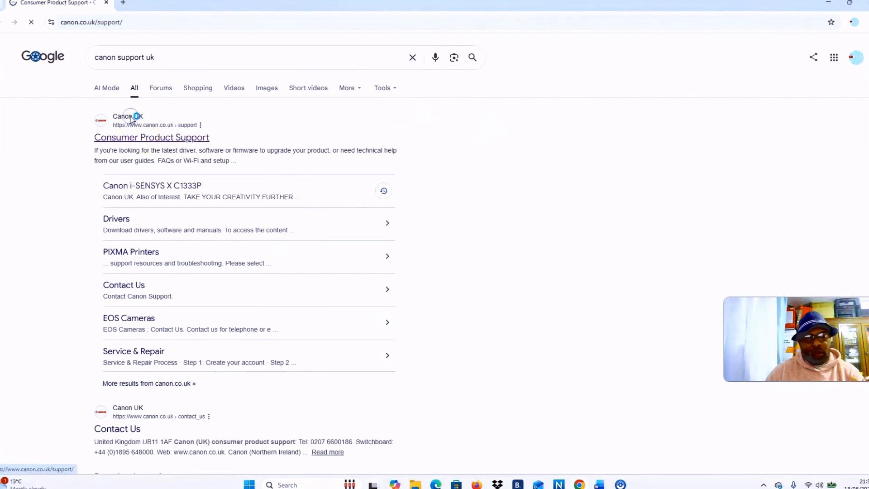
Browse the product categories on the support page and open the PIXMA printers category
{"action": "scroll", "coordinate": [150, 217], "scroll_direction": "down", "scroll_amount": 4}
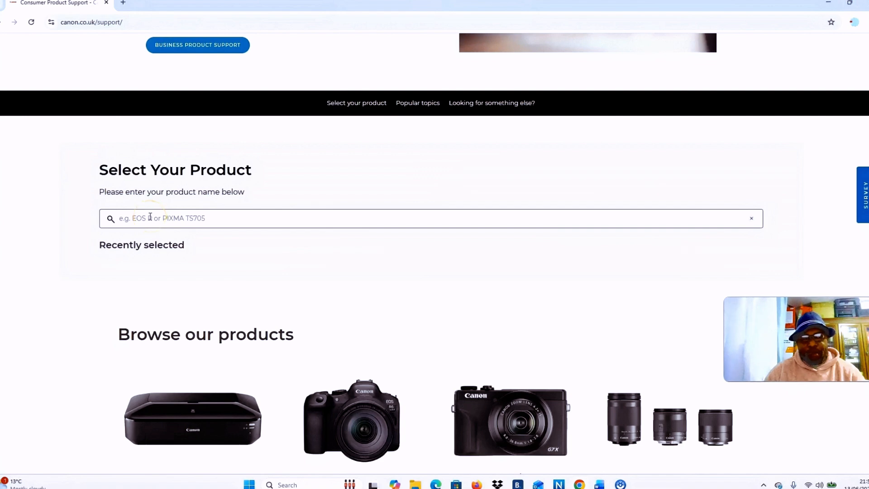
{"action": "scroll", "coordinate": [252, 252], "scroll_direction": "down", "scroll_amount": 5}
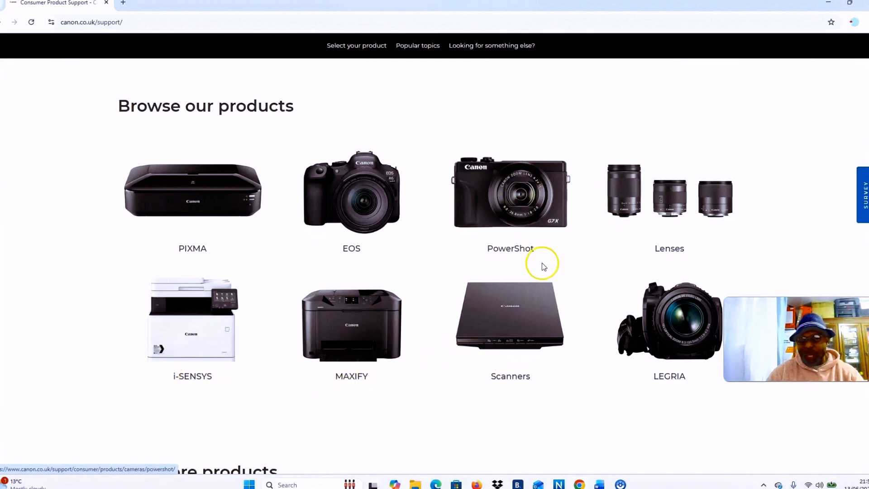
{"action": "scroll", "coordinate": [499, 223], "scroll_direction": "down", "scroll_amount": 2}
{"action": "scroll", "coordinate": [548, 223], "scroll_direction": "up", "scroll_amount": 1}
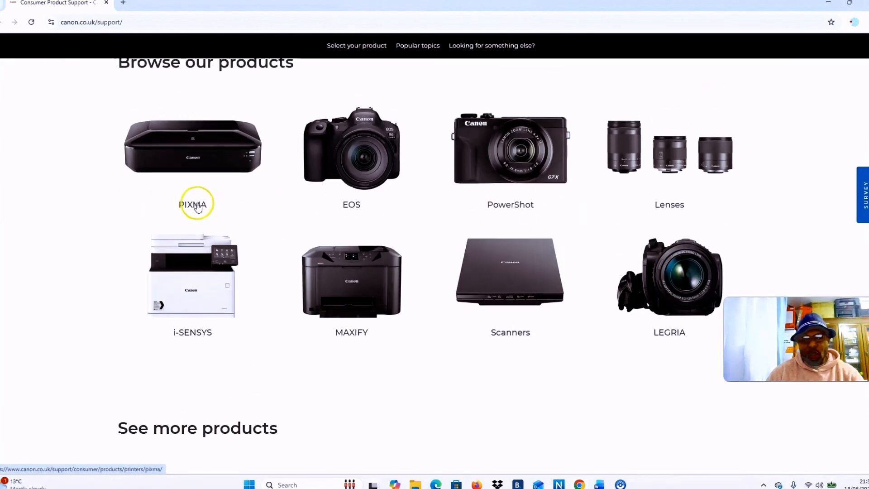
{"action": "scroll", "coordinate": [194, 202], "scroll_direction": "up", "scroll_amount": 2}
{"action": "left_click", "coordinate": [193, 295]}
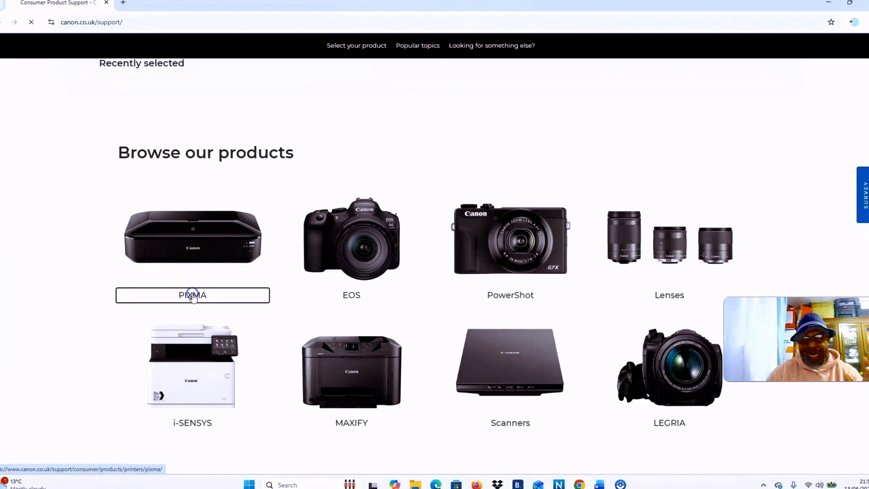
Choose the PIXMA TR Series product group and open the support page for the PIXMA TR4755i
{"action": "scroll", "coordinate": [272, 294], "scroll_direction": "down", "scroll_amount": 4}
{"action": "scroll", "coordinate": [271, 294], "scroll_direction": "down", "scroll_amount": 7}
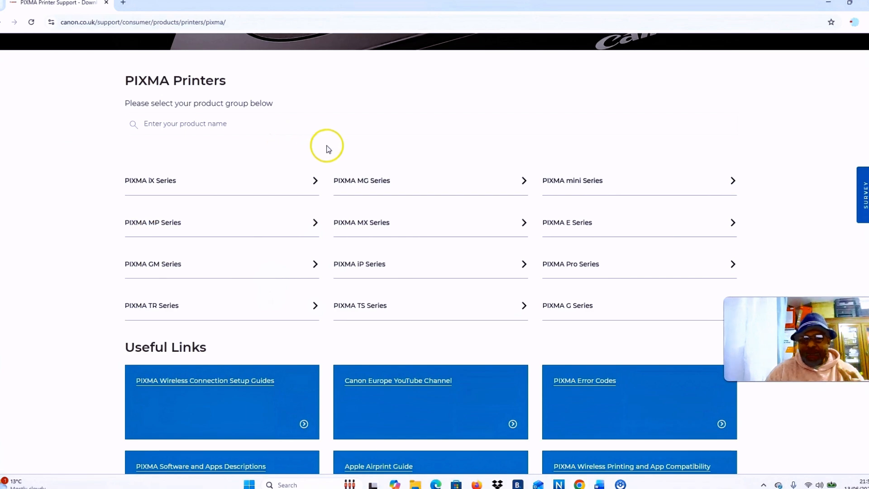
{"action": "left_click", "coordinate": [159, 305]}
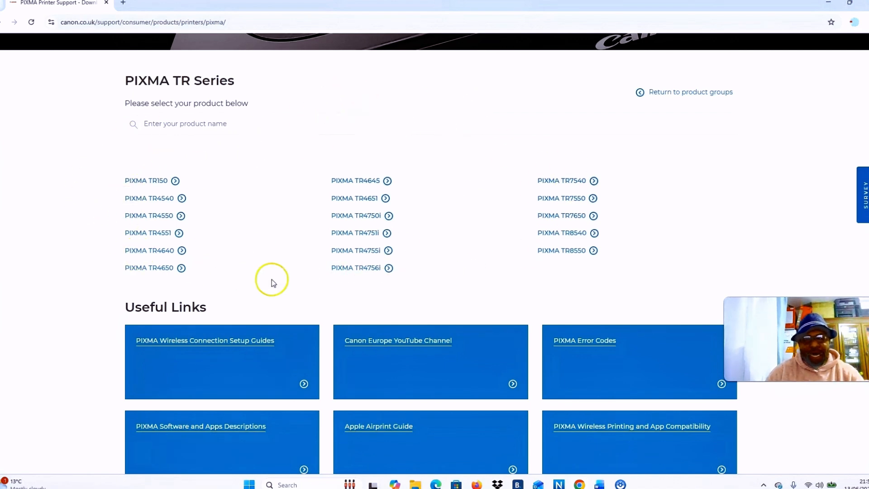
{"action": "left_click", "coordinate": [359, 254]}
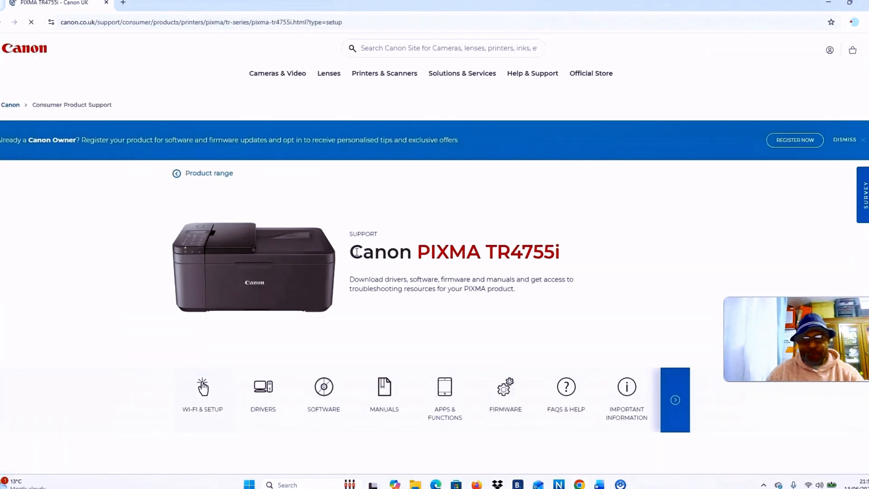
Show the drivers for the PIXMA TR4755i and select Windows 11 as the operating system
{"action": "scroll", "coordinate": [244, 257], "scroll_direction": "down", "scroll_amount": 1}
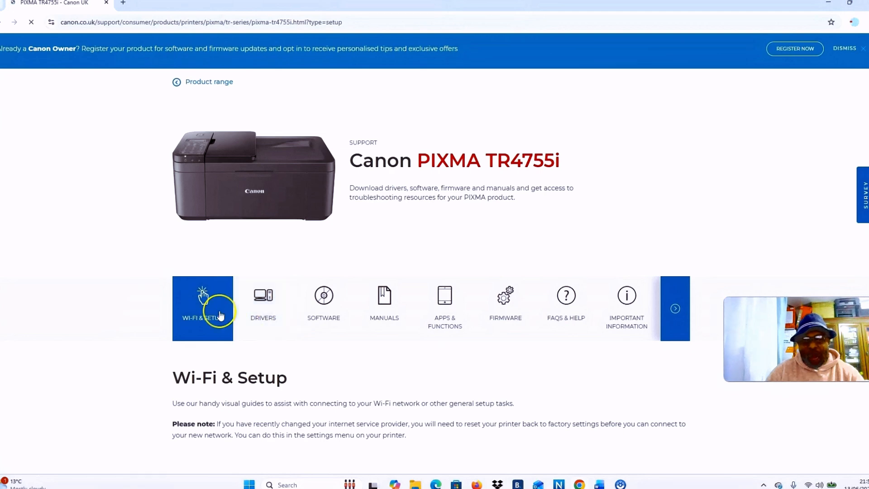
{"action": "left_click", "coordinate": [262, 304]}
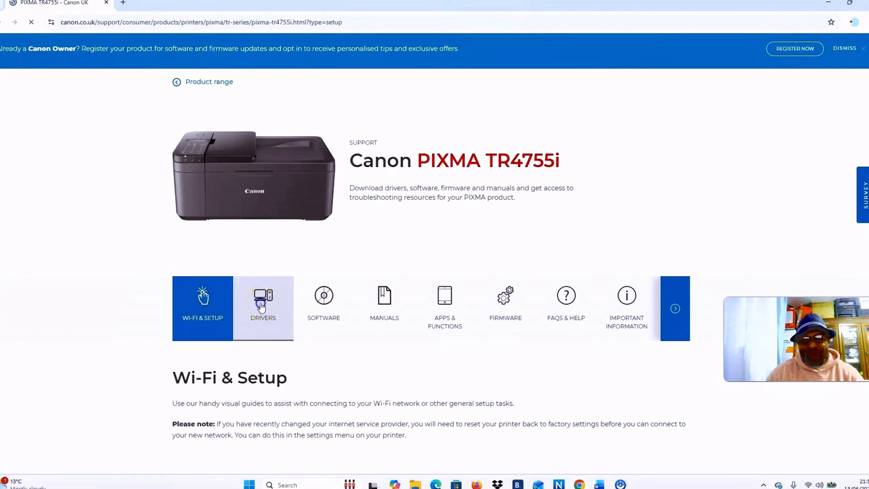
{"action": "scroll", "coordinate": [446, 222], "scroll_direction": "down", "scroll_amount": 10}
{"action": "scroll", "coordinate": [523, 200], "scroll_direction": "up", "scroll_amount": 1}
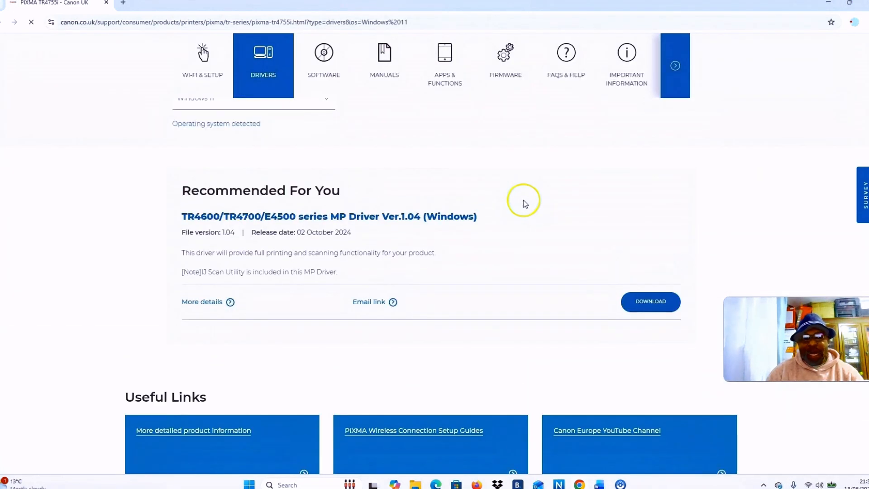
{"action": "scroll", "coordinate": [524, 200], "scroll_direction": "up", "scroll_amount": 1}
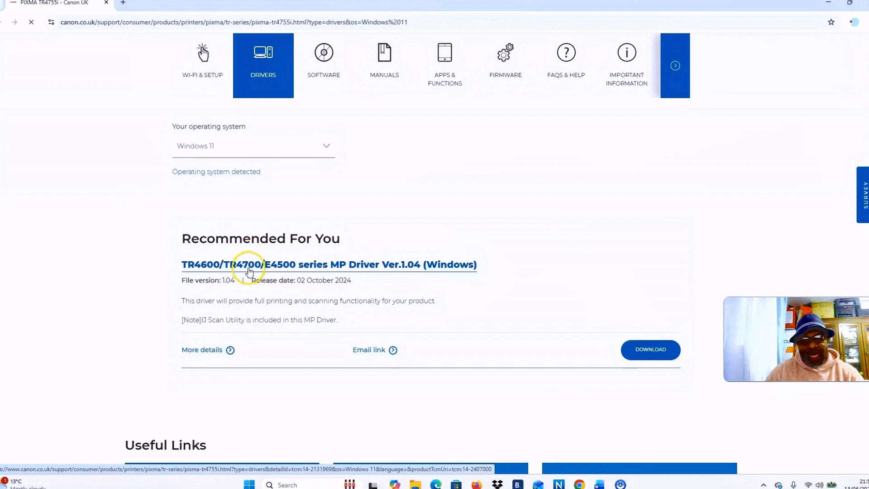
{"action": "scroll", "coordinate": [294, 259], "scroll_direction": "down", "scroll_amount": 1}
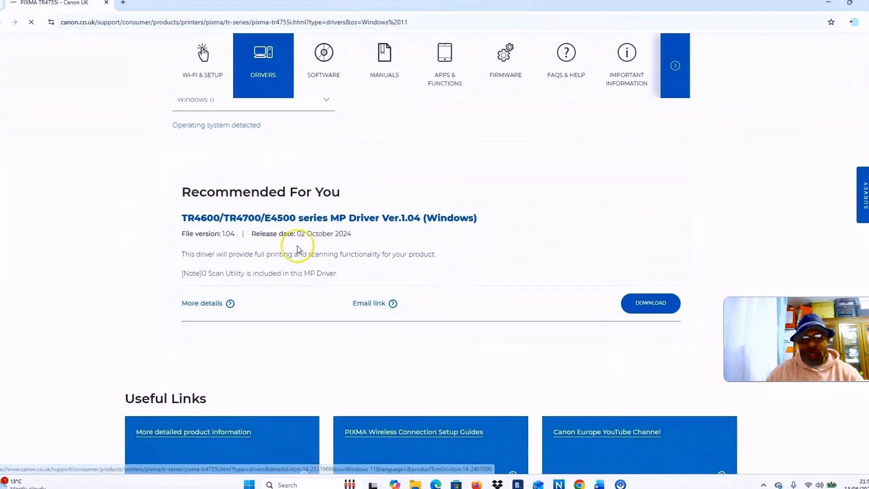
{"action": "scroll", "coordinate": [291, 235], "scroll_direction": "up", "scroll_amount": 3}
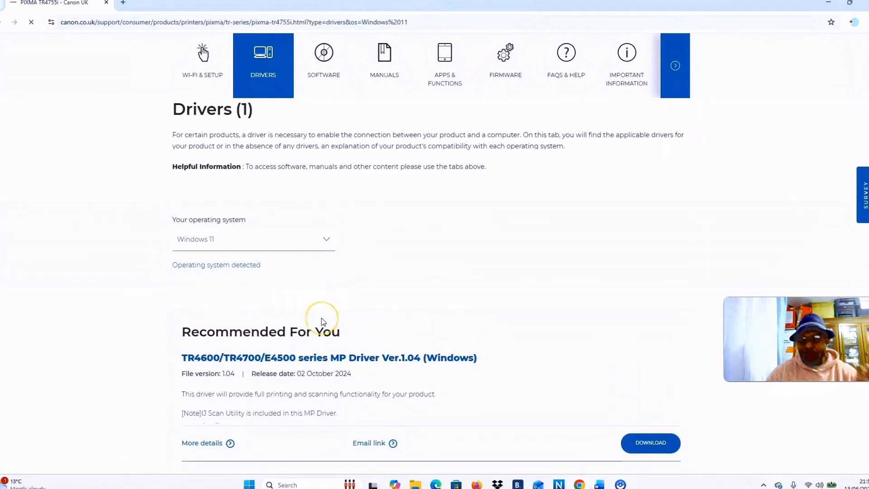
{"action": "left_click", "coordinate": [326, 240]}
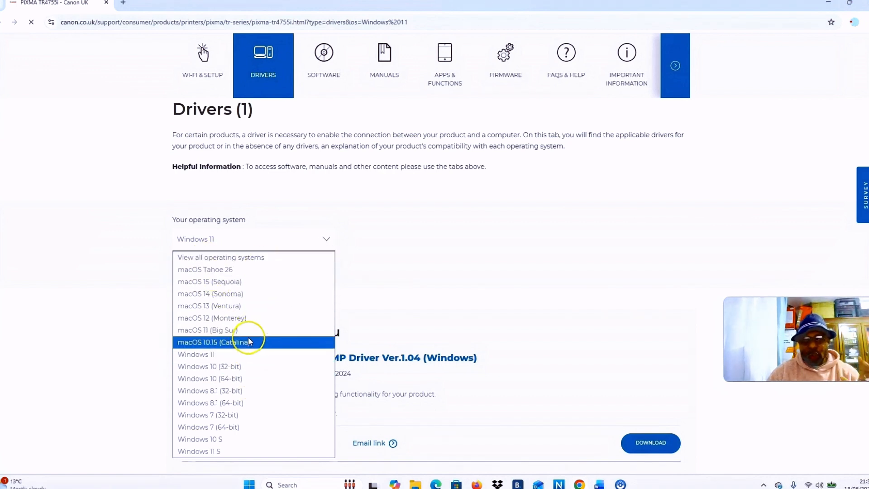
{"action": "left_click", "coordinate": [218, 358]}
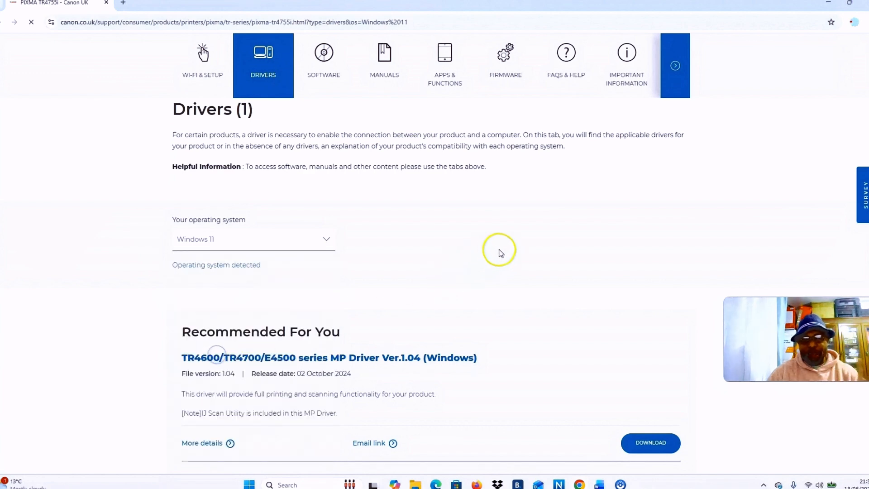
Download the recommended TR4600/TR4700/E4500 series MP Driver Ver.1.04, accepting the software license agreement and declining the survey
{"action": "scroll", "coordinate": [499, 251], "scroll_direction": "down", "scroll_amount": 3}
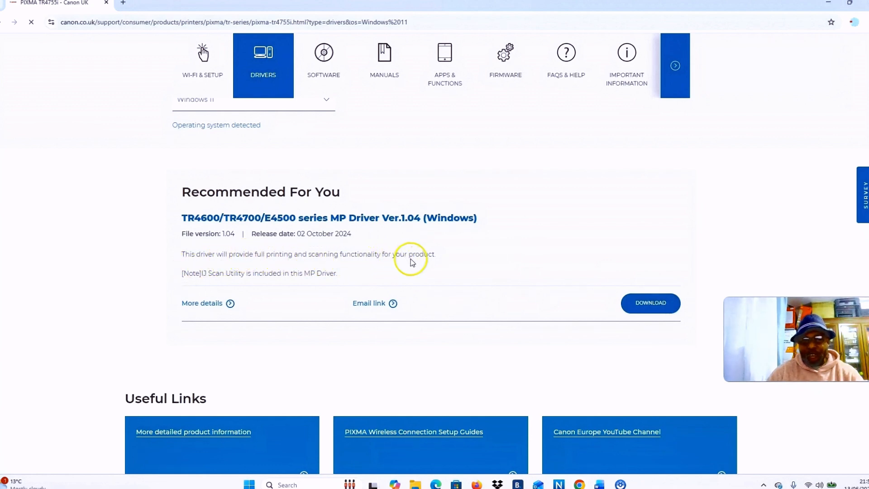
{"action": "left_click", "coordinate": [645, 306]}
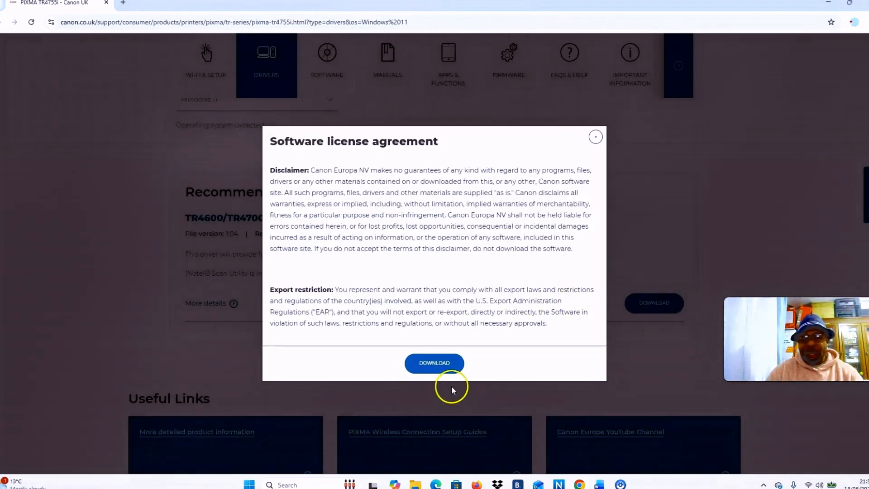
{"action": "left_click", "coordinate": [443, 366]}
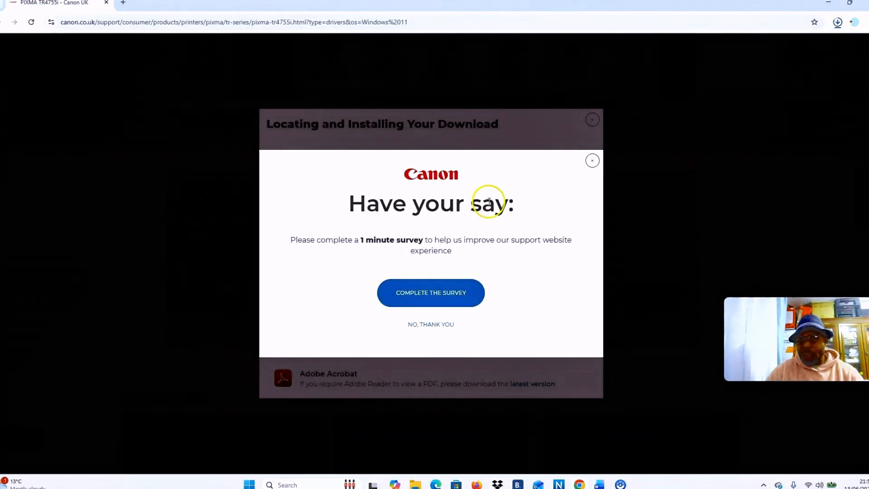
{"action": "left_click", "coordinate": [432, 325]}
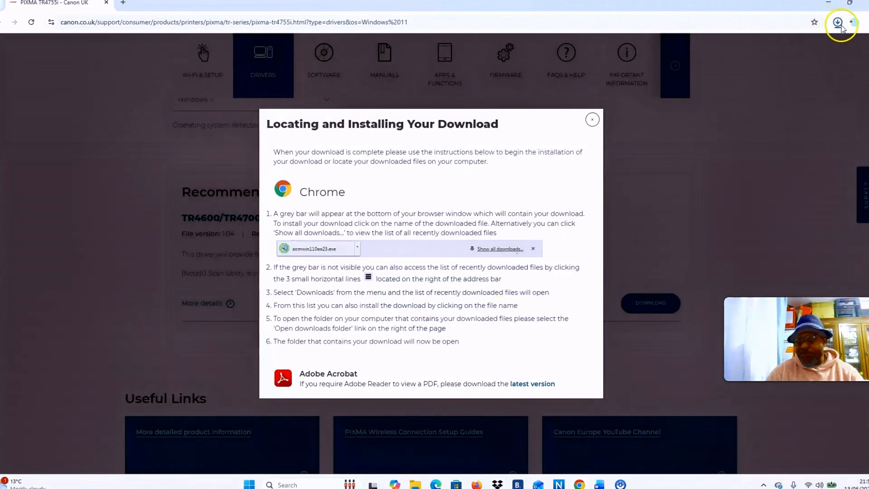
Check the browser's downloads and look for the driver file in the Downloads folder using File Explorer
{"action": "left_click", "coordinate": [839, 25]}
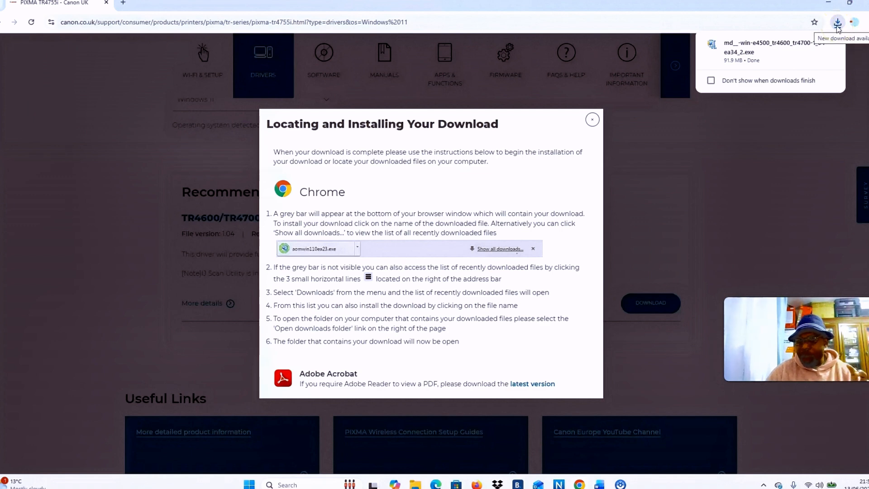
{"action": "left_click", "coordinate": [415, 484]}
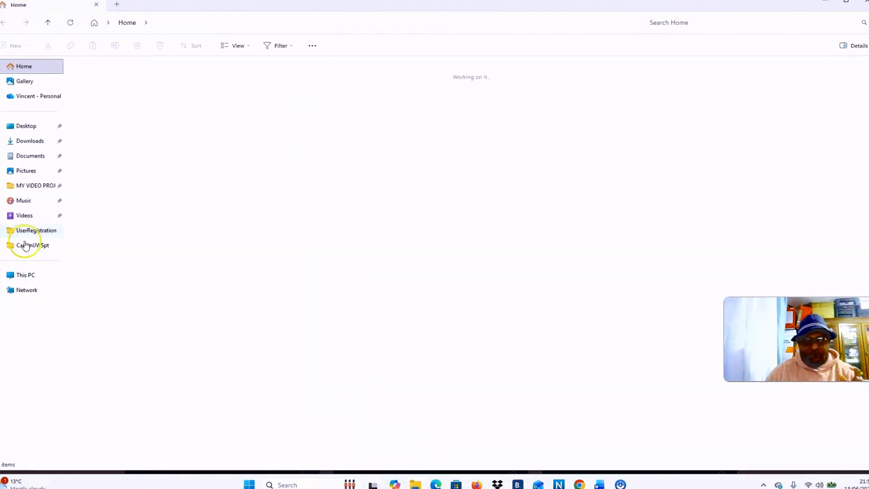
{"action": "left_click", "coordinate": [30, 143]}
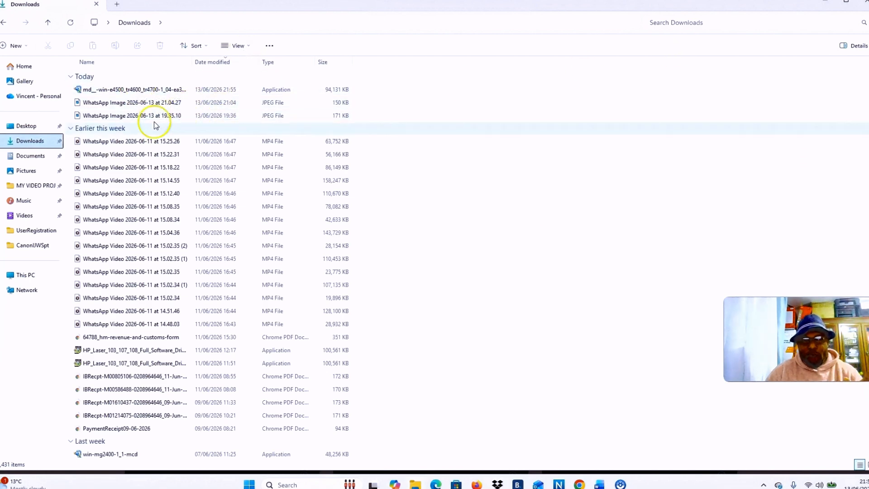
{"action": "left_click", "coordinate": [824, 6]}
Run the downloaded driver installer and set the place of residence to Europe, Middle East, Africa
{"action": "left_click", "coordinate": [749, 53]}
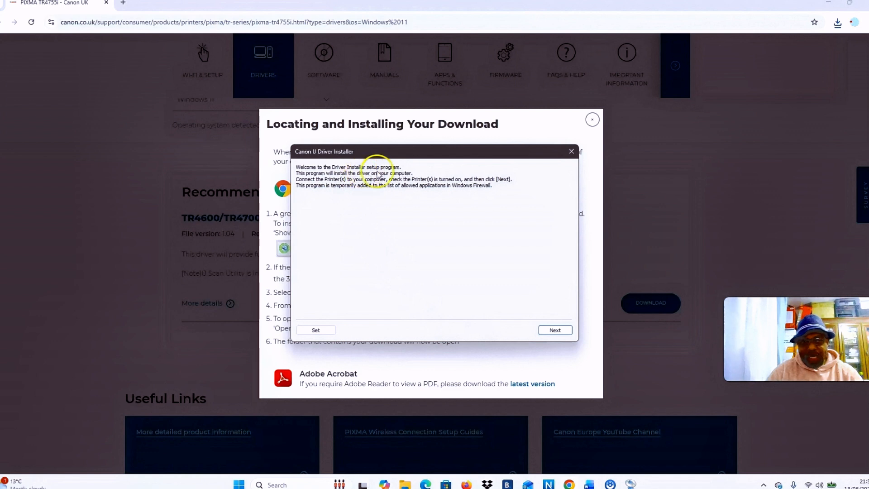
{"action": "left_click", "coordinate": [546, 332]}
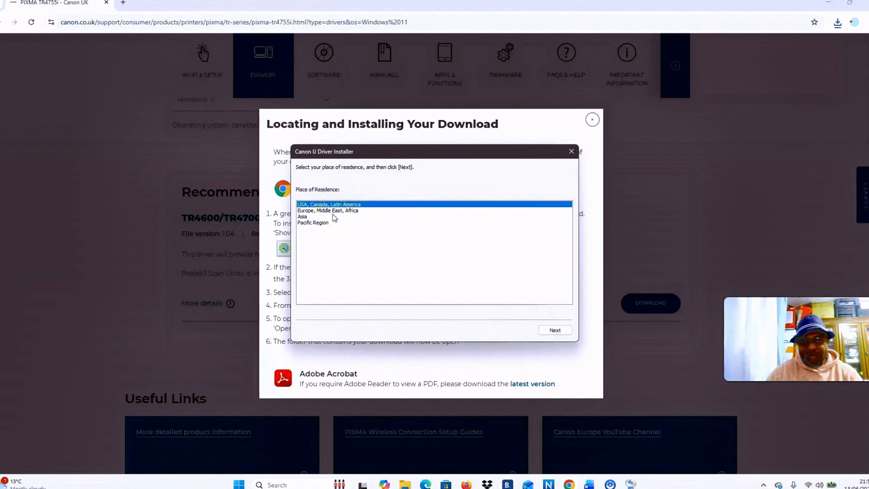
{"action": "left_click", "coordinate": [332, 210]}
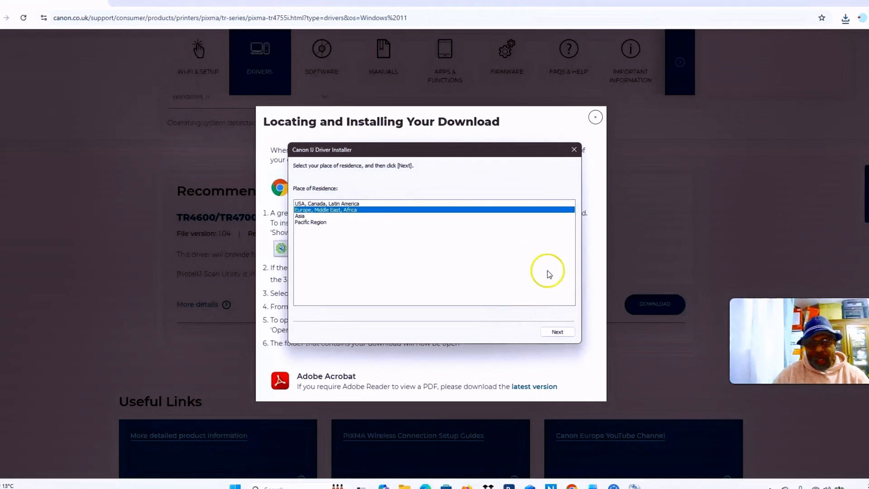
{"action": "left_click", "coordinate": [558, 332]}
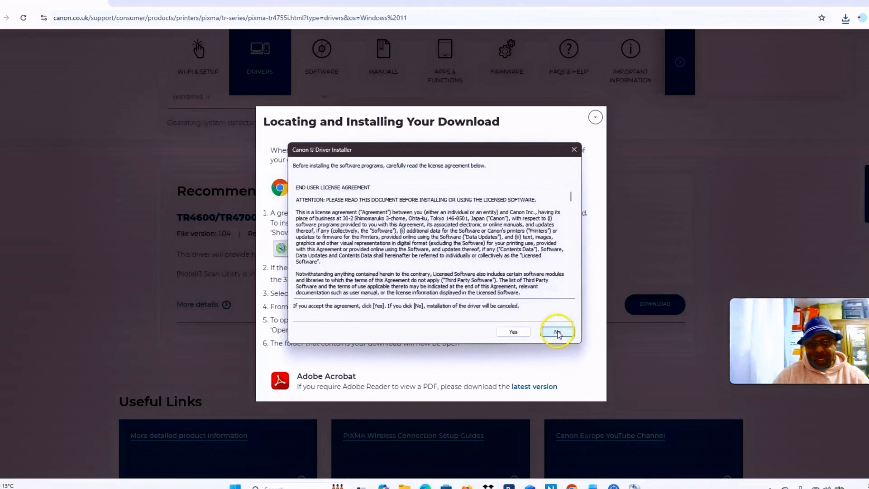
Read through the installer's end user license agreement and accept it
{"action": "scroll", "coordinate": [464, 270], "scroll_direction": "down", "scroll_amount": 20}
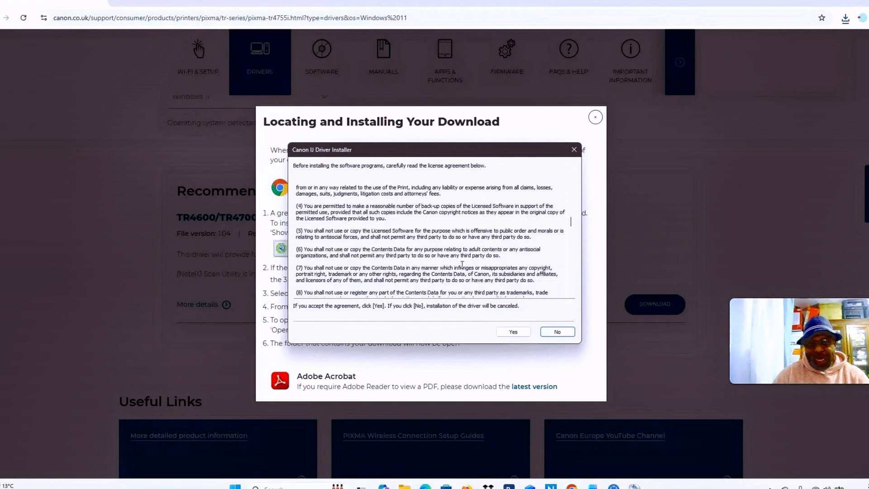
{"action": "scroll", "coordinate": [464, 270], "scroll_direction": "down", "scroll_amount": 3}
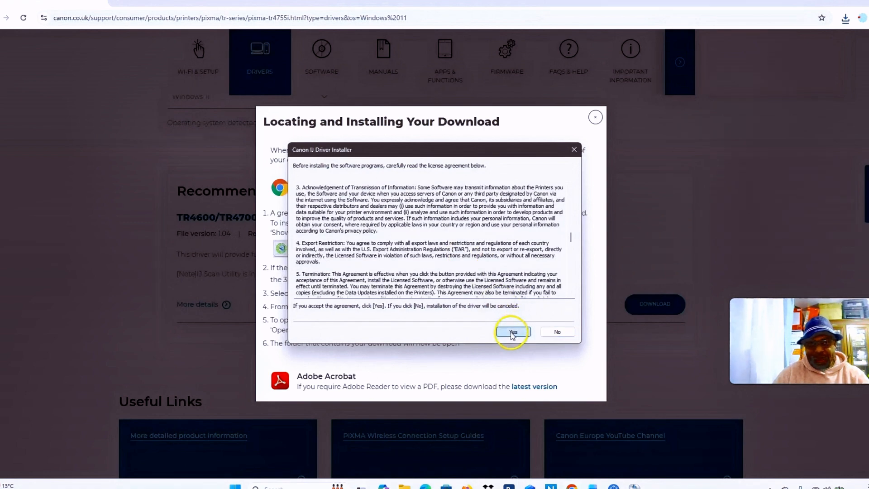
{"action": "left_click", "coordinate": [513, 333]}
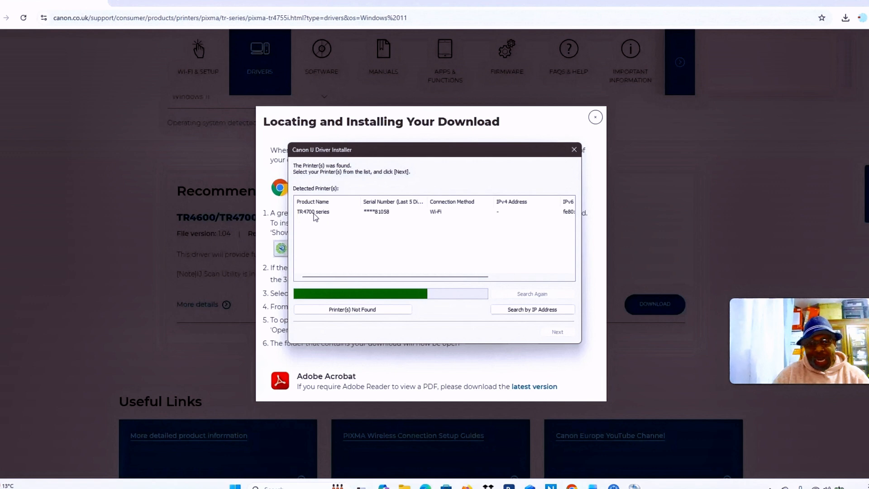
Select the detected TR4700 series printer on Wi-Fi, install its drivers as the default printer, and exit the installer
{"action": "left_click", "coordinate": [410, 207]}
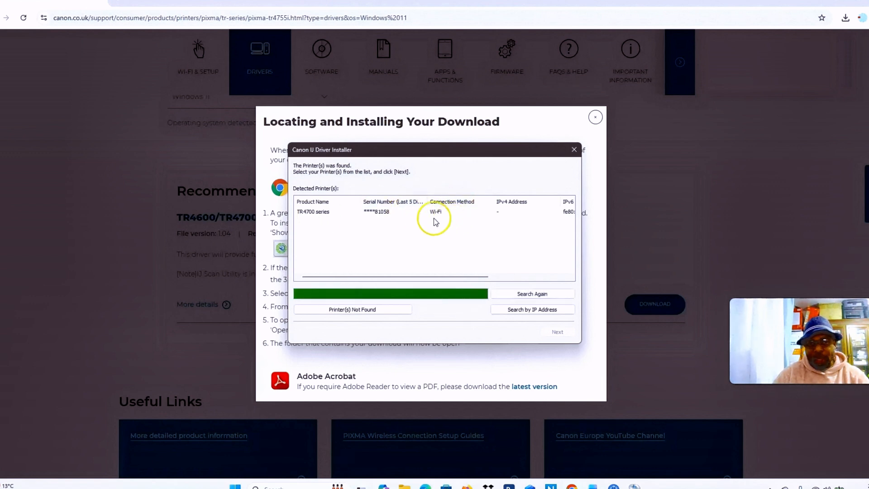
{"action": "left_click", "coordinate": [348, 213]}
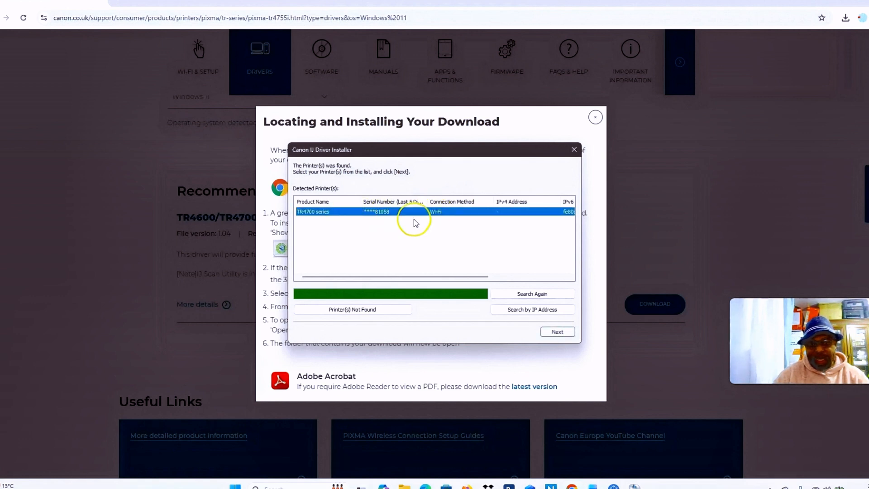
{"action": "left_click", "coordinate": [554, 332]}
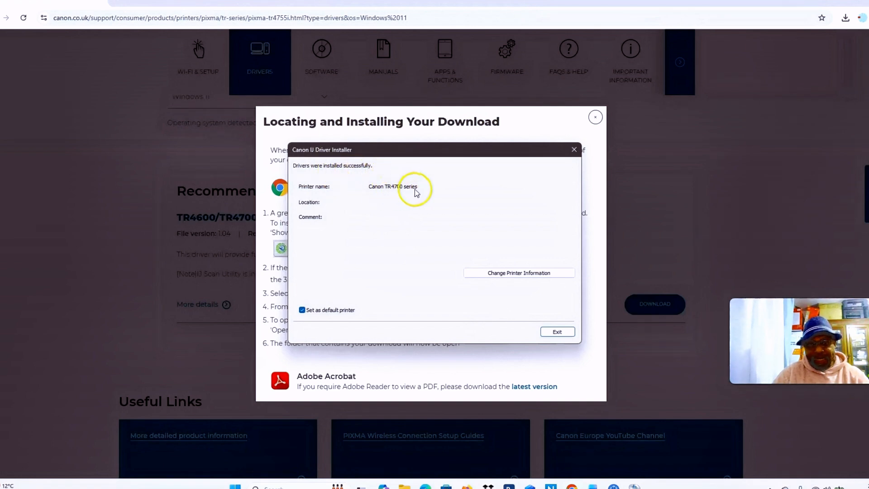
{"action": "left_click", "coordinate": [557, 333]}
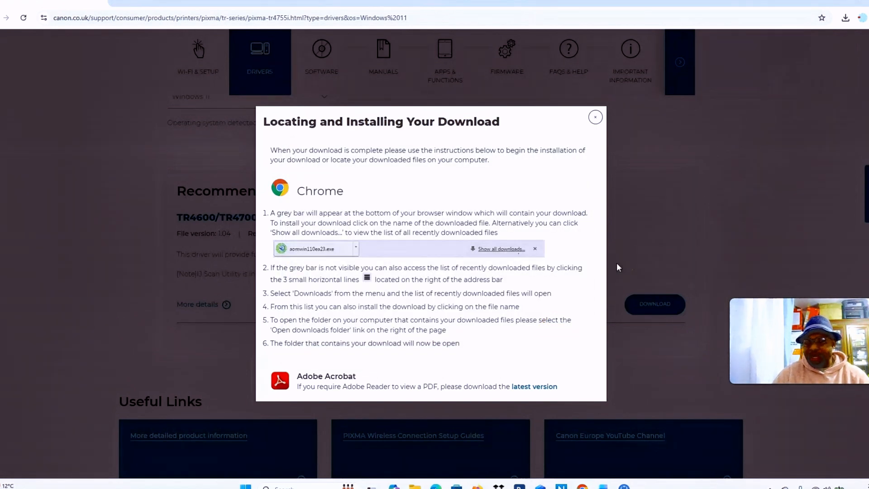
Open the Canon TR4700 series page in the Windows Printers & scanners settings and print a test page
{"action": "left_click", "coordinate": [839, 3]}
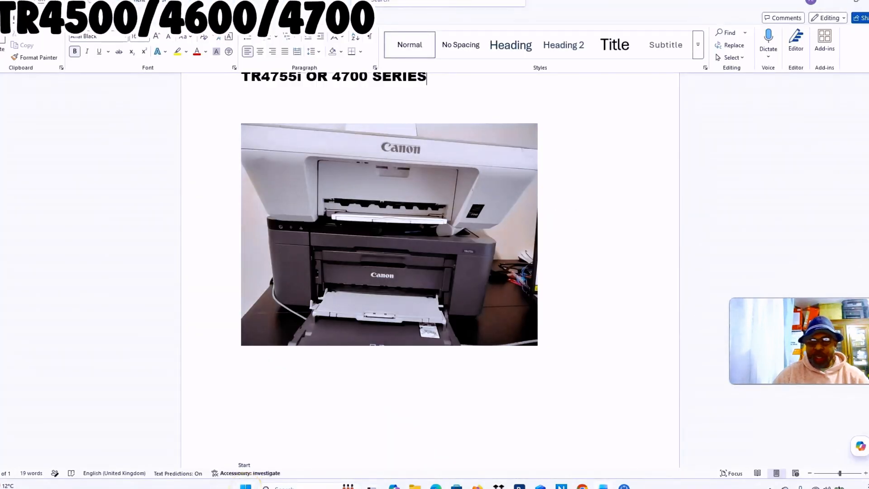
{"action": "left_click", "coordinate": [246, 487]}
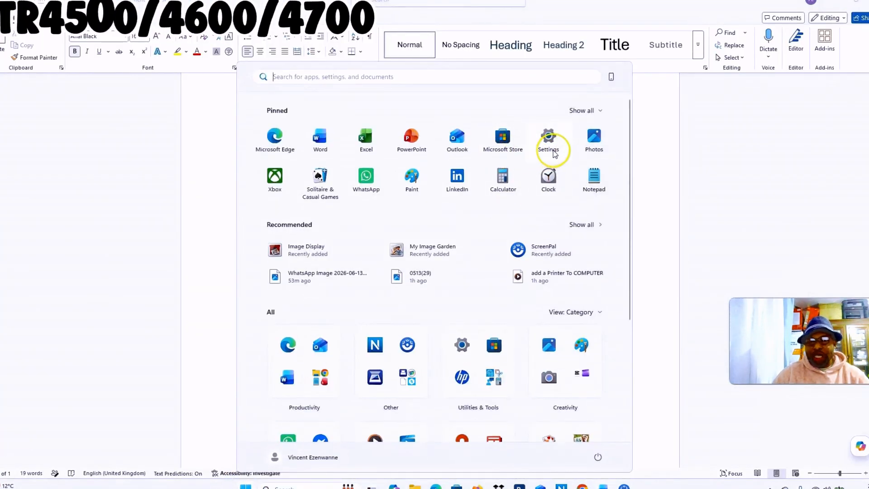
{"action": "left_click", "coordinate": [549, 138]}
{"action": "left_click", "coordinate": [355, 161]}
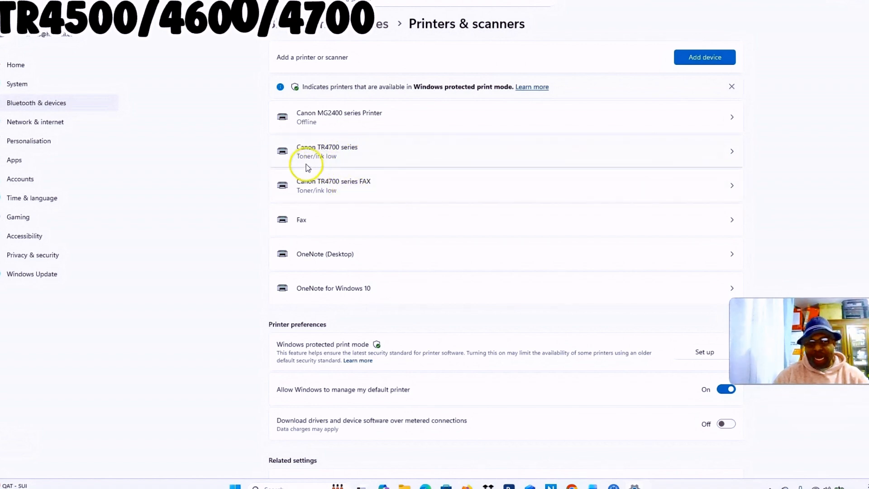
{"action": "left_click", "coordinate": [336, 159]}
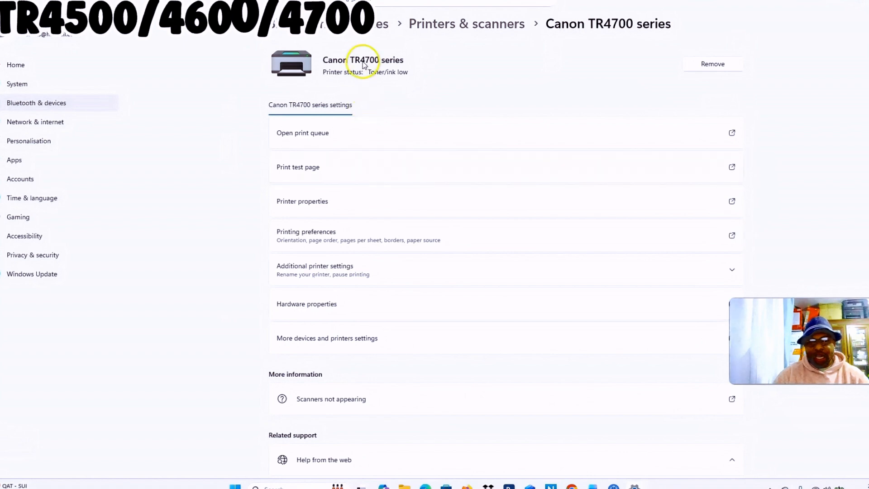
{"action": "left_click", "coordinate": [318, 174]}
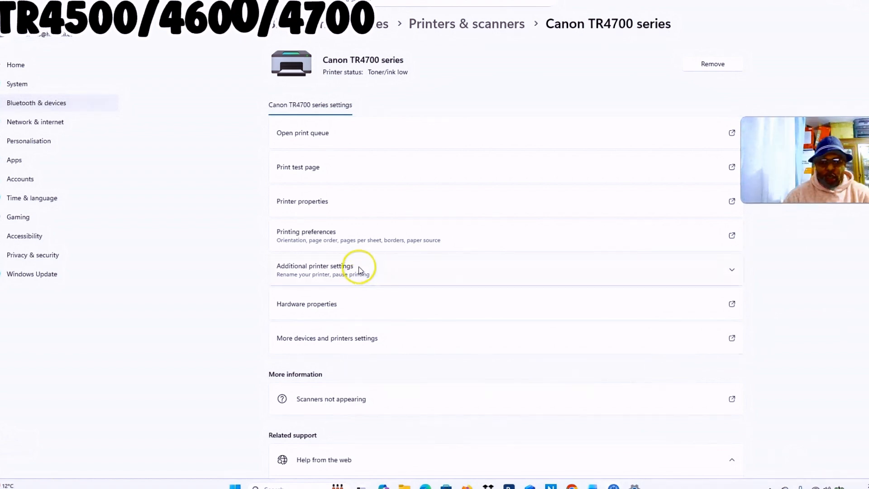
Look up the Canon TR4700 series printer in the classic Devices and Printers window
{"action": "scroll", "coordinate": [358, 267], "scroll_direction": "down", "scroll_amount": 2}
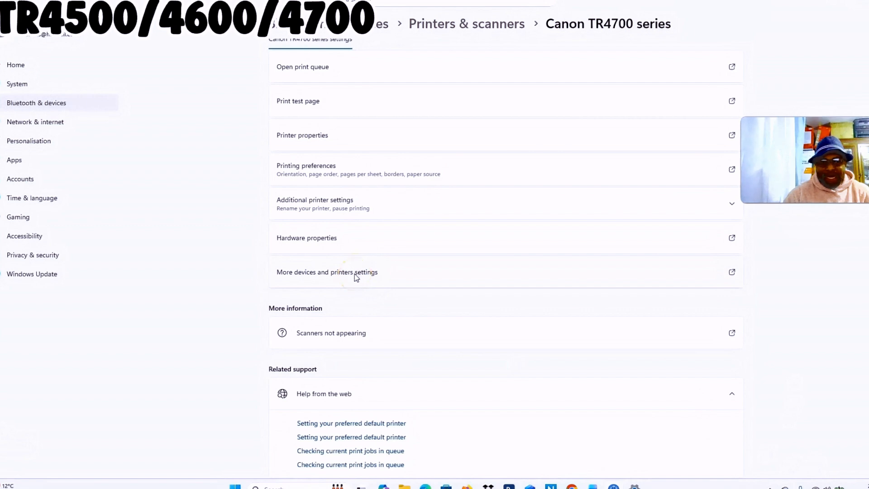
{"action": "left_click", "coordinate": [354, 274]}
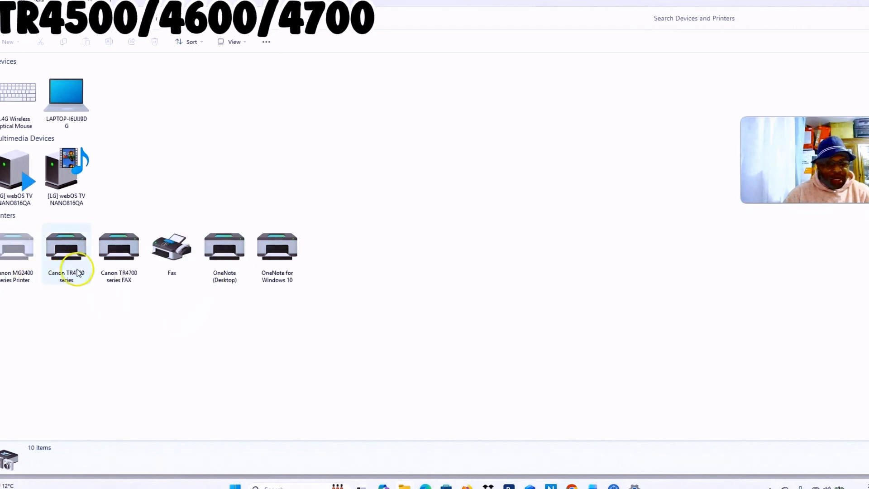
{"action": "left_click", "coordinate": [67, 254]}
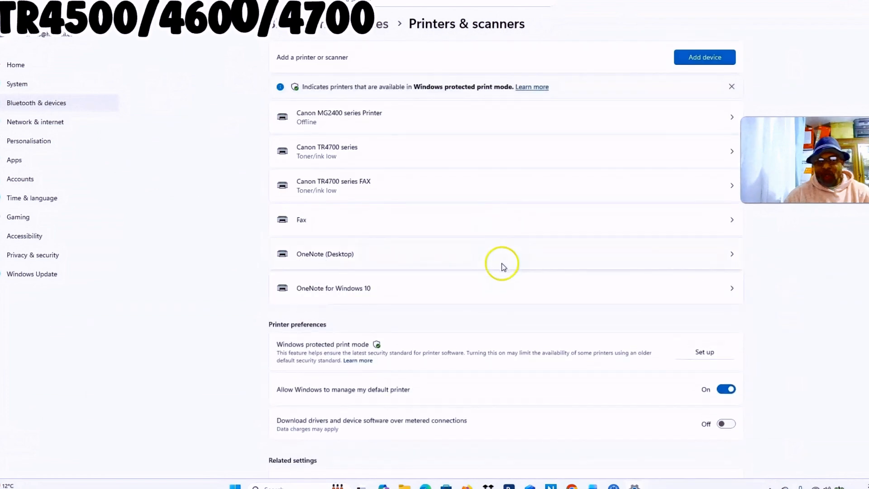
Search for new printers in Printers & scanners and add the discovered Canon TR4700 series multi-function device
{"action": "left_click", "coordinate": [698, 58]}
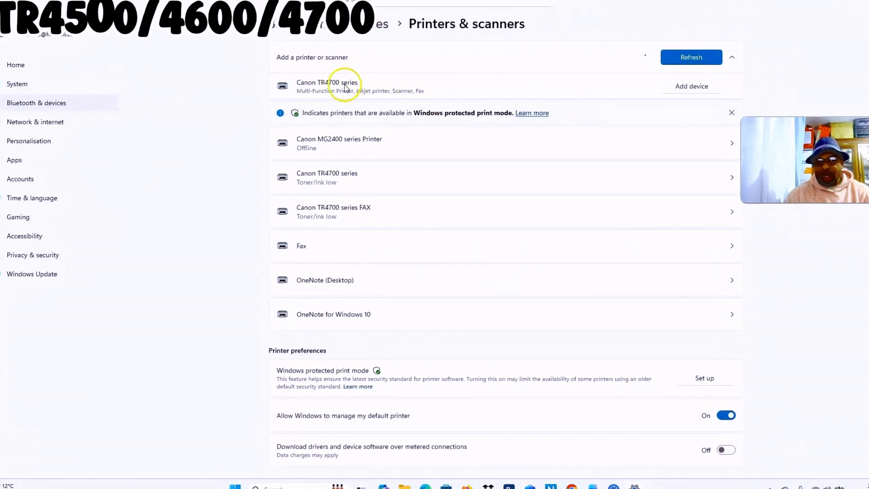
{"action": "left_click", "coordinate": [688, 88]}
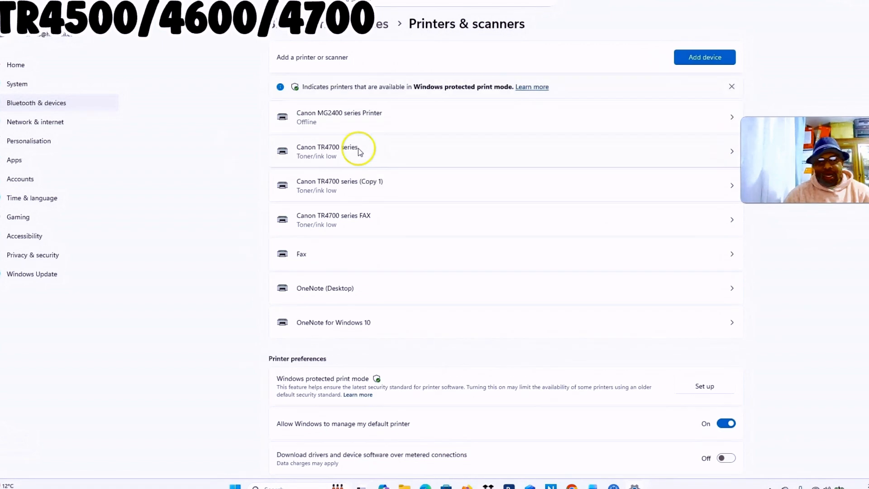
Compare the settings of Canon TR4700 series with those of Canon TR4700 series (Copy 1), including its scanner and fax settings
{"action": "left_click", "coordinate": [356, 153]}
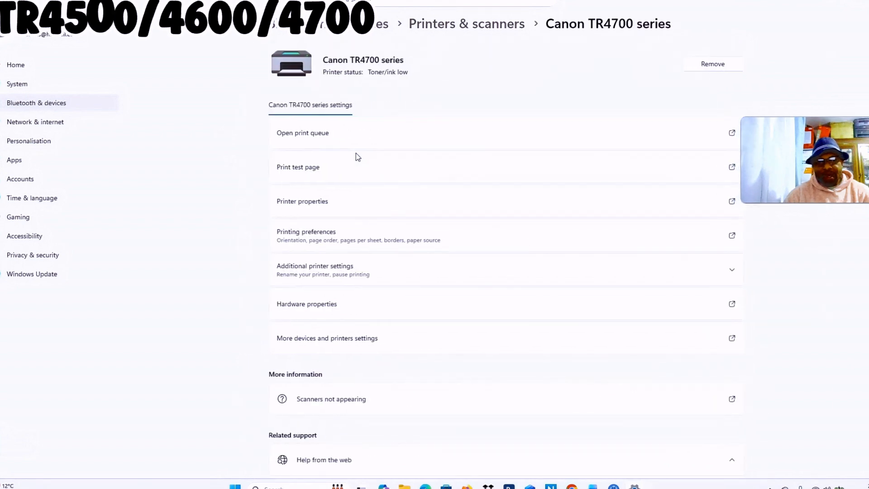
{"action": "left_click", "coordinate": [422, 25]}
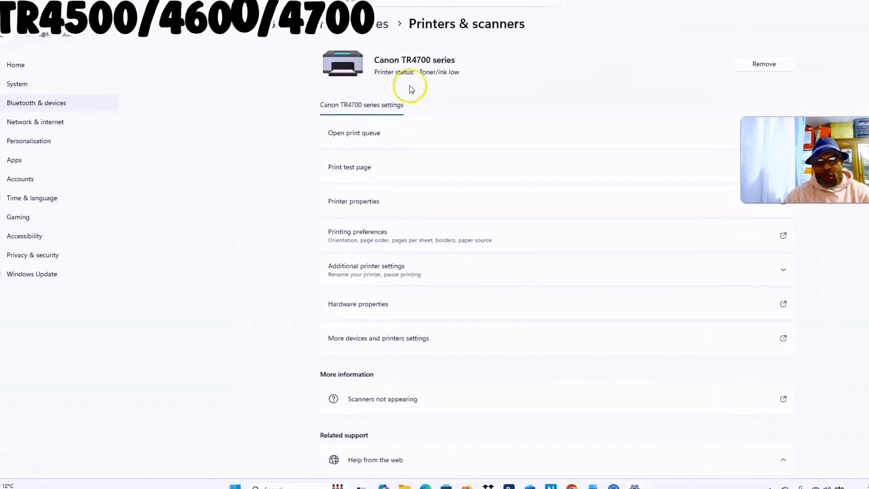
{"action": "left_click", "coordinate": [392, 188]}
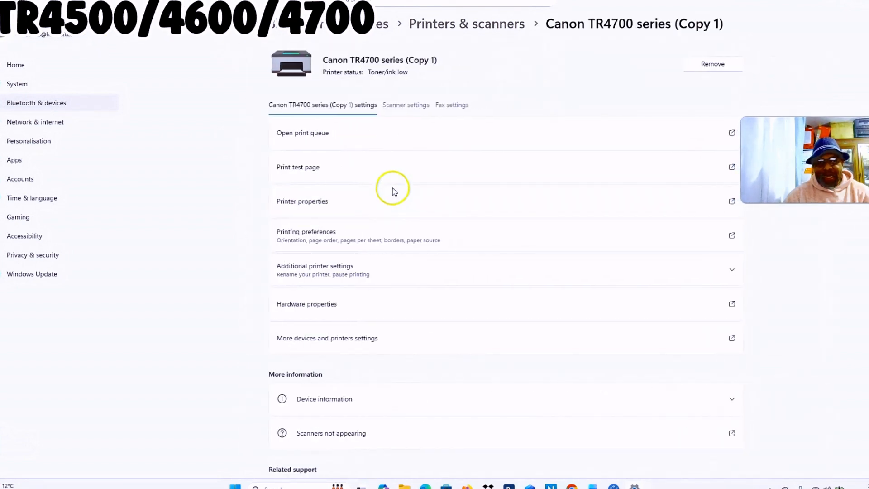
{"action": "left_click", "coordinate": [410, 109]}
{"action": "left_click", "coordinate": [441, 106]}
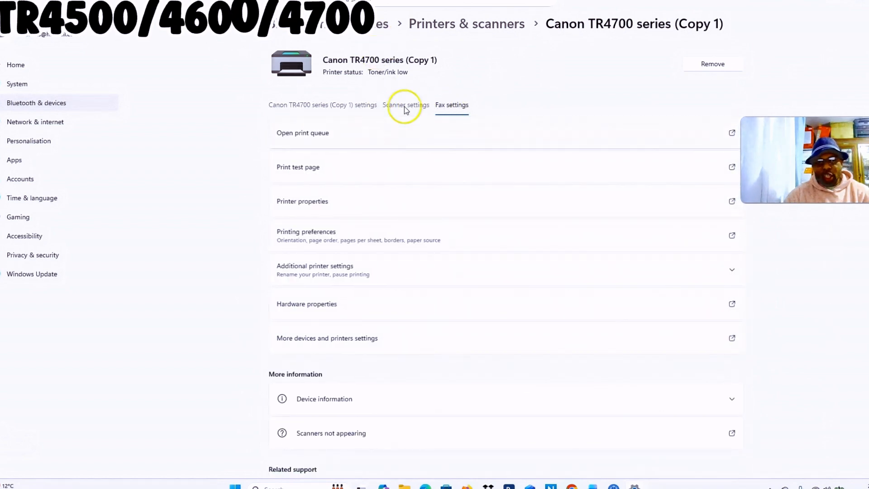
{"action": "left_click", "coordinate": [416, 106]}
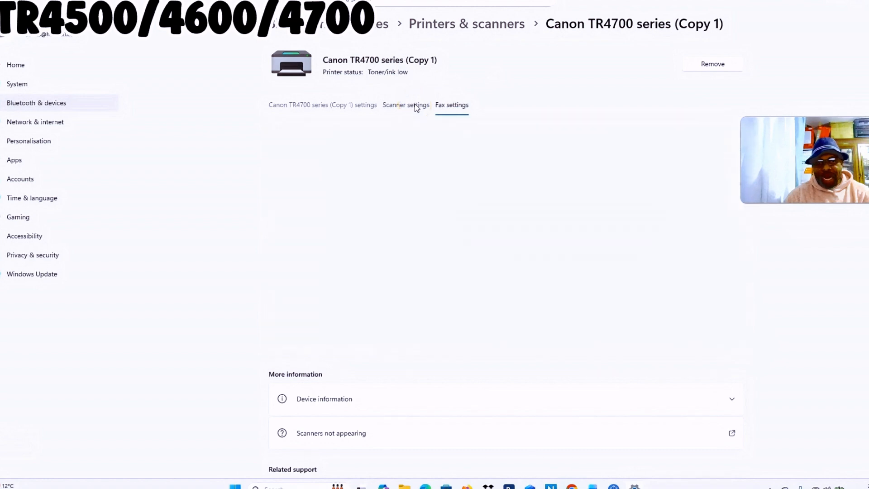
{"action": "left_click", "coordinate": [457, 106]}
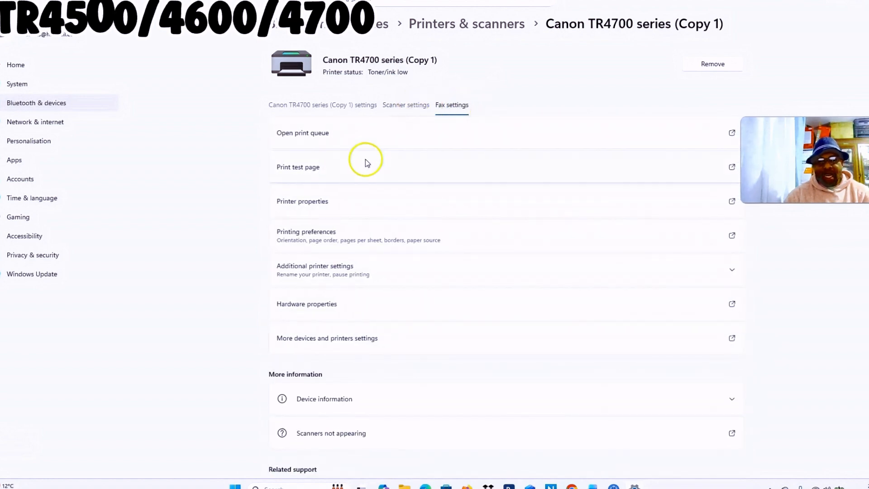
Open the scanner from the scanner settings of Canon TR4700 series (Copy 1) and start a scan with the default options
{"action": "left_click", "coordinate": [402, 107]}
{"action": "left_click", "coordinate": [327, 133]}
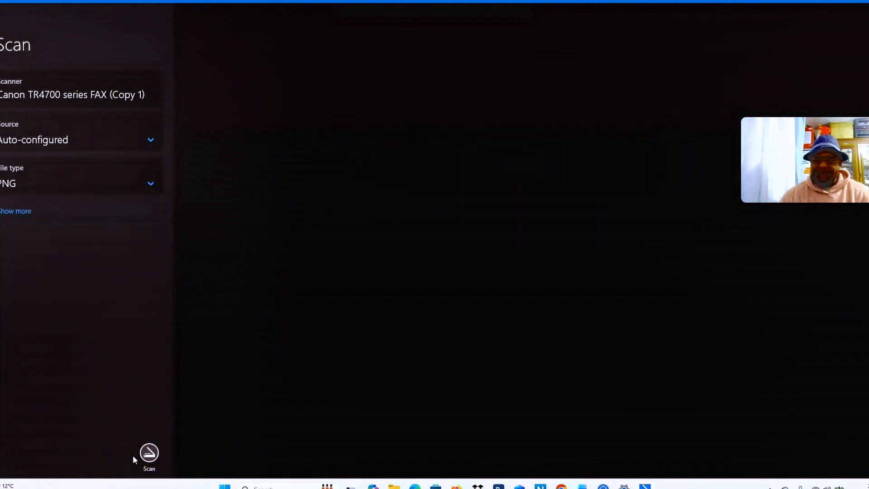
{"action": "left_click", "coordinate": [147, 454]}
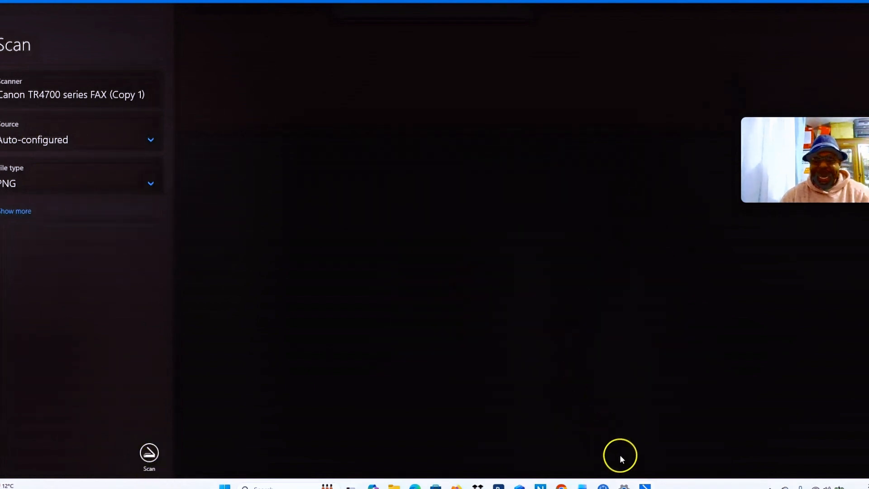